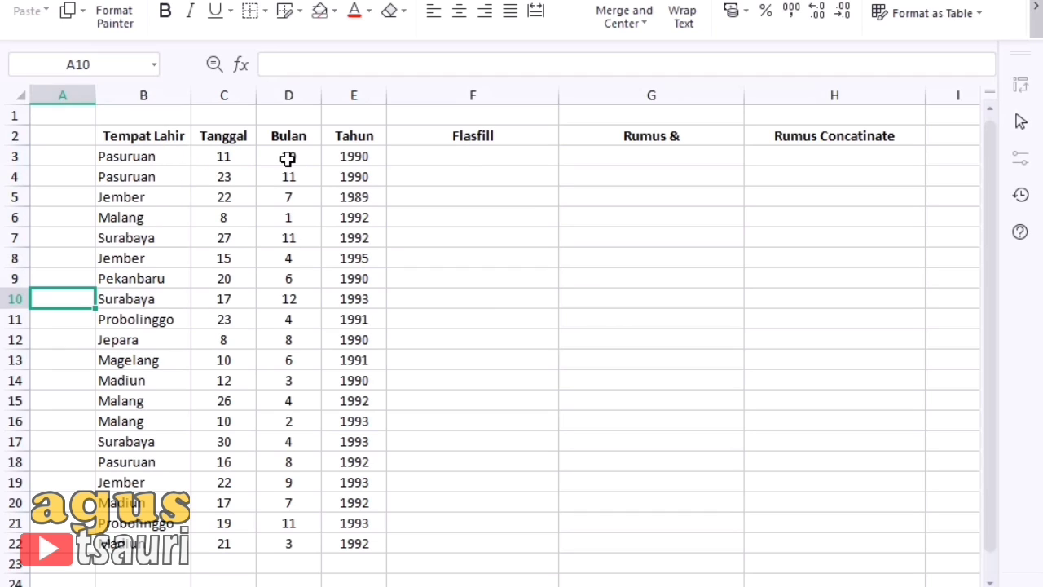
# Step: Enter the example 'Pasuruan, 11-10-1990' in F3 and Flash Fill the rest of column F
pyautogui.click(457, 158)
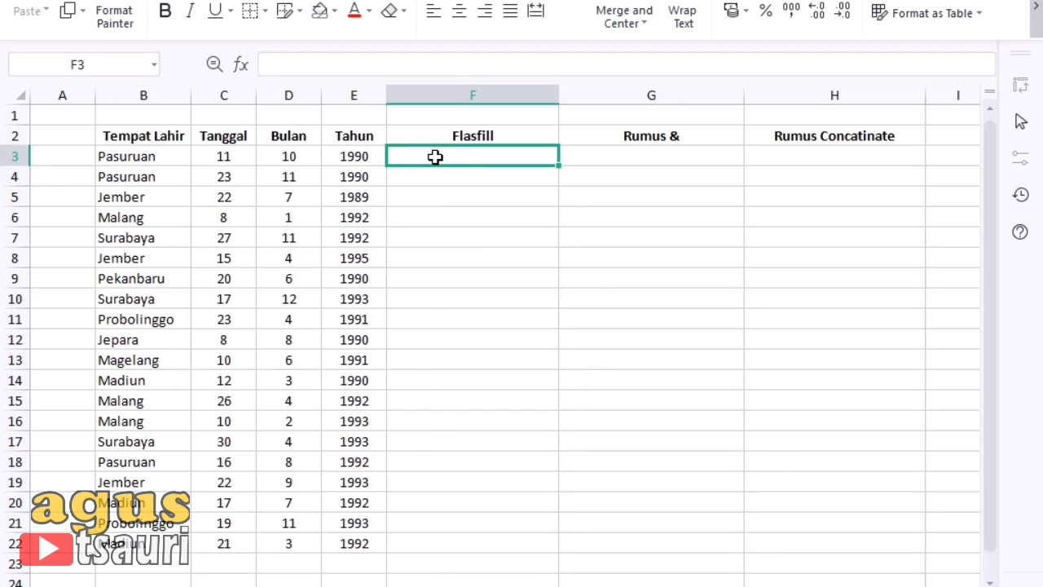
pyautogui.write('Pasuruan, ')
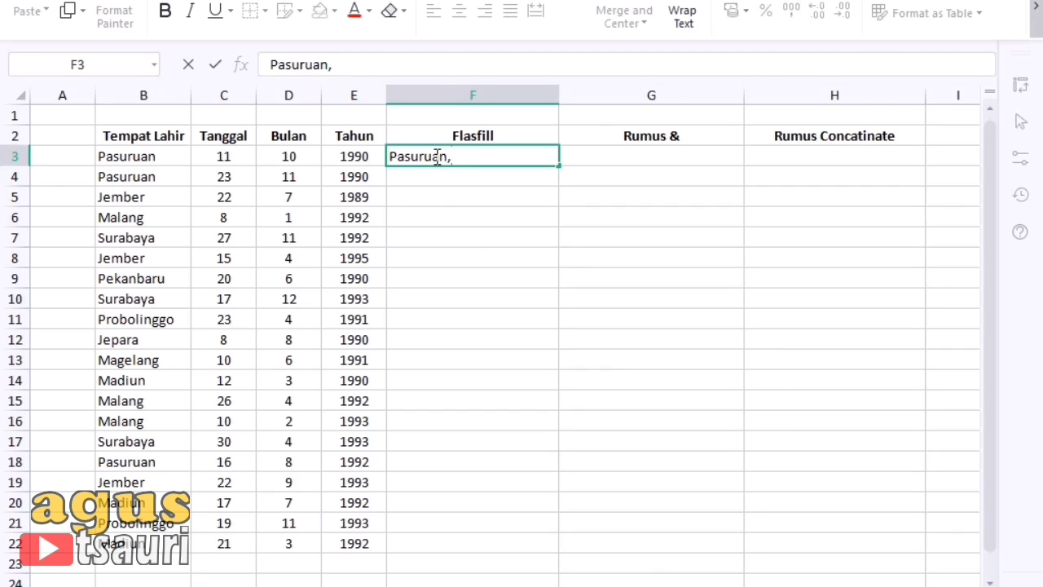
pyautogui.write('11,10')
pyautogui.press('BackSpace')
pyautogui.press('BackSpace')
pyautogui.press('BackSpace')
pyautogui.write('-10-1990')
pyautogui.press('Return')
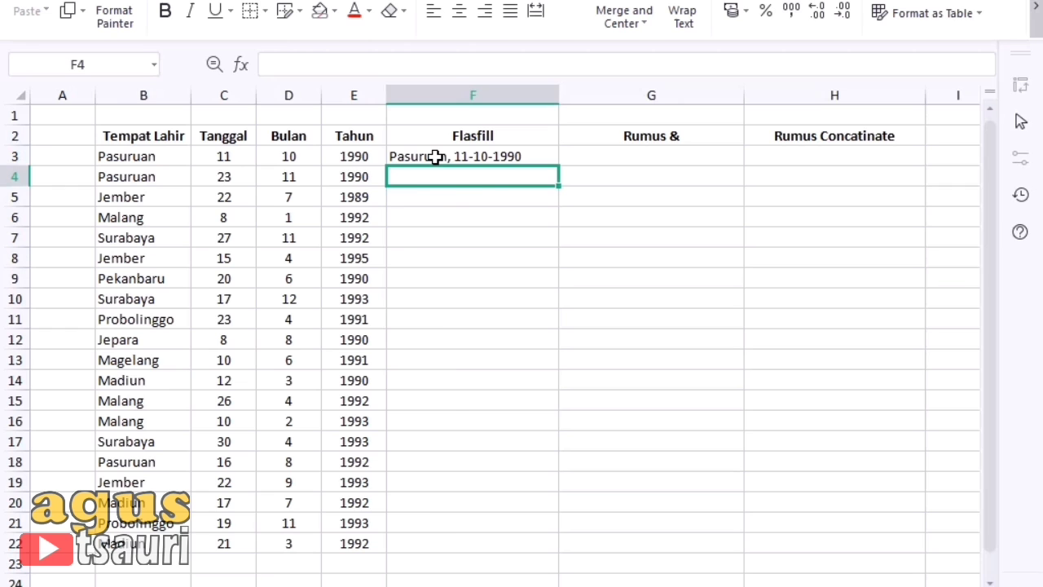
pyautogui.hotkey('ctrl', 'e')
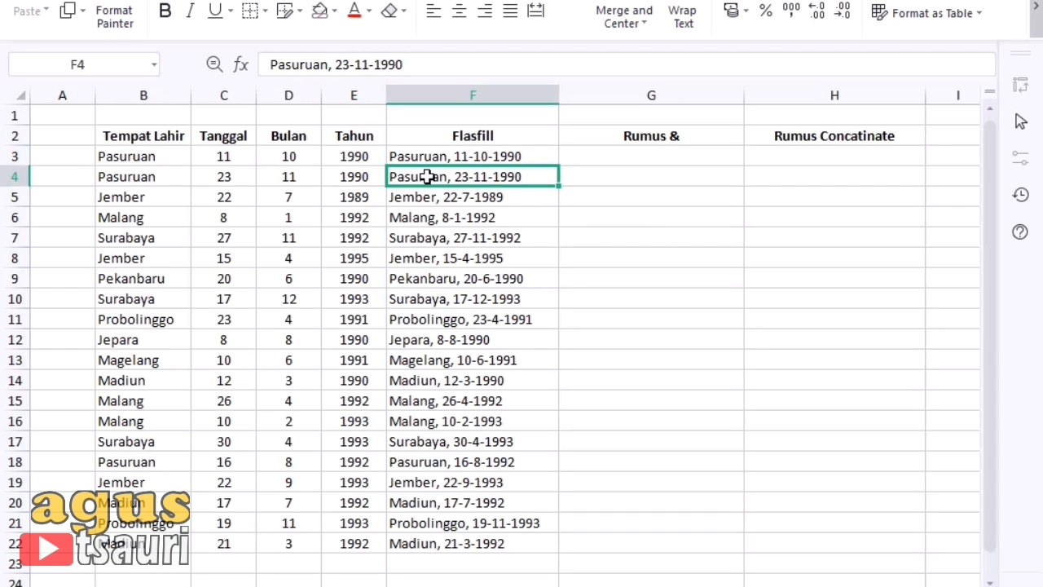
pyautogui.click(457, 156)
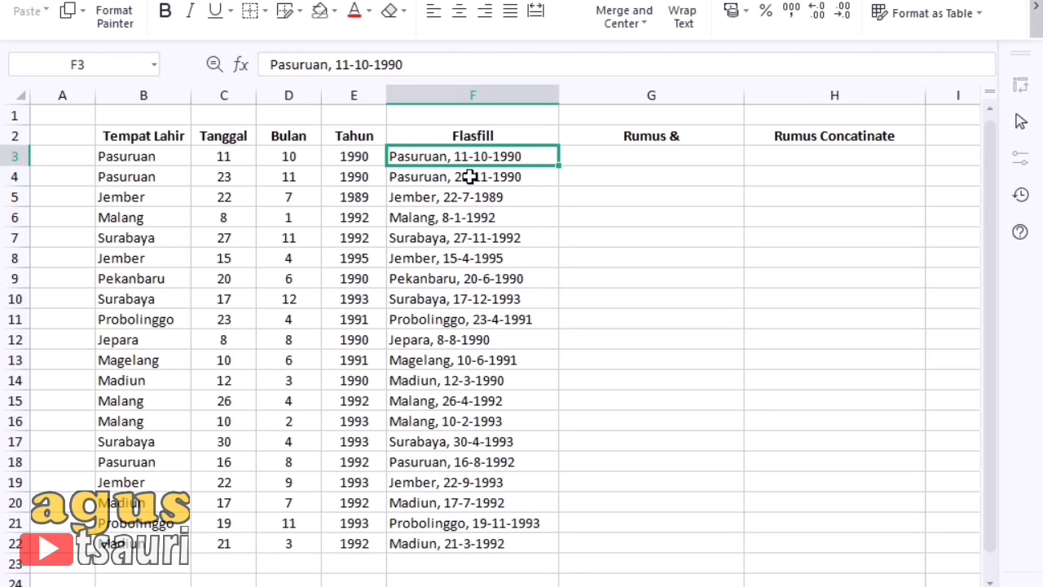
# Step: Clear F3:F22 and Flash Fill again from the slash-dated example 'Pasuruan, 11/10/1990'
pyautogui.moveTo(466, 155)
pyautogui.mouseDown()
pyautogui.moveTo(472, 559)
pyautogui.moveTo(470, 543)
pyautogui.mouseUp()
pyautogui.press('Delete')
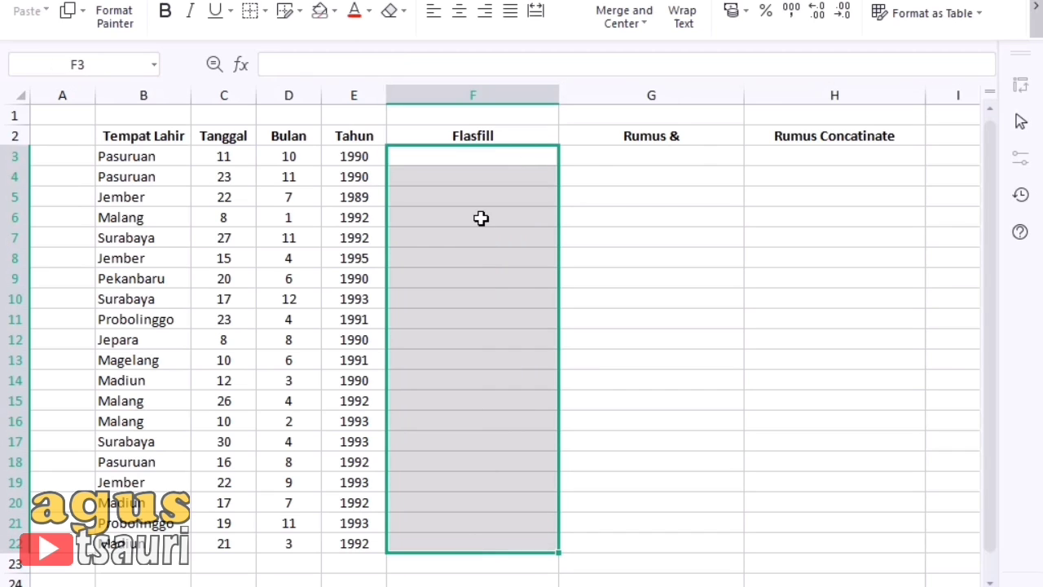
pyautogui.click(462, 160)
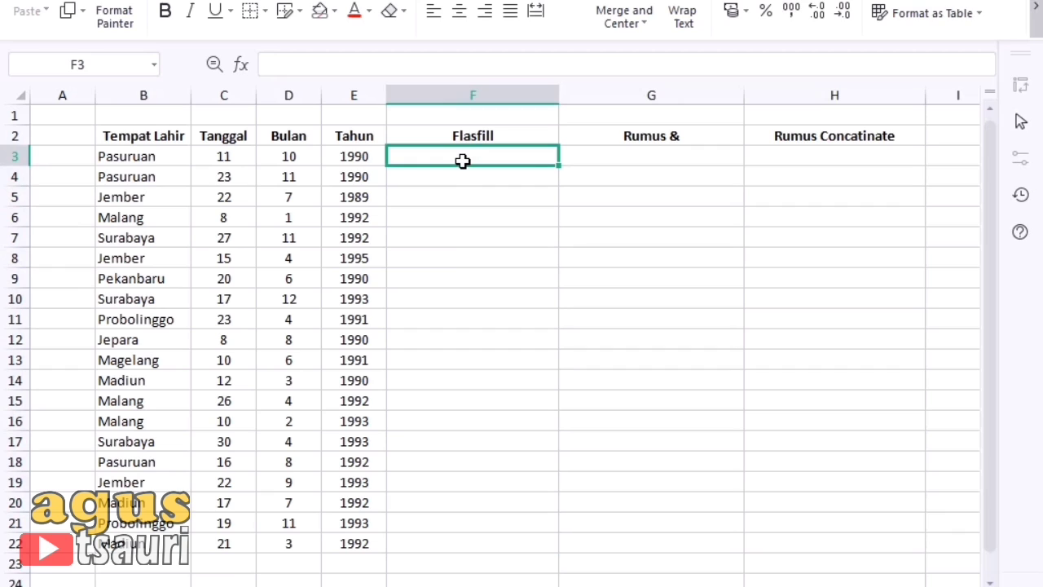
pyautogui.write('Pasuruan, ')
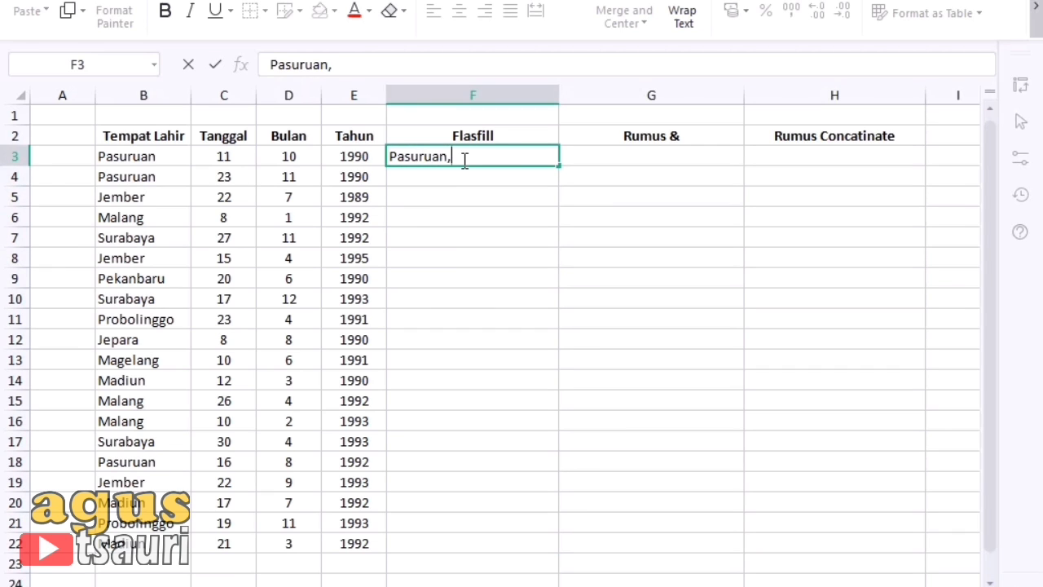
pyautogui.write('11/10/1990')
pyautogui.press('Return')
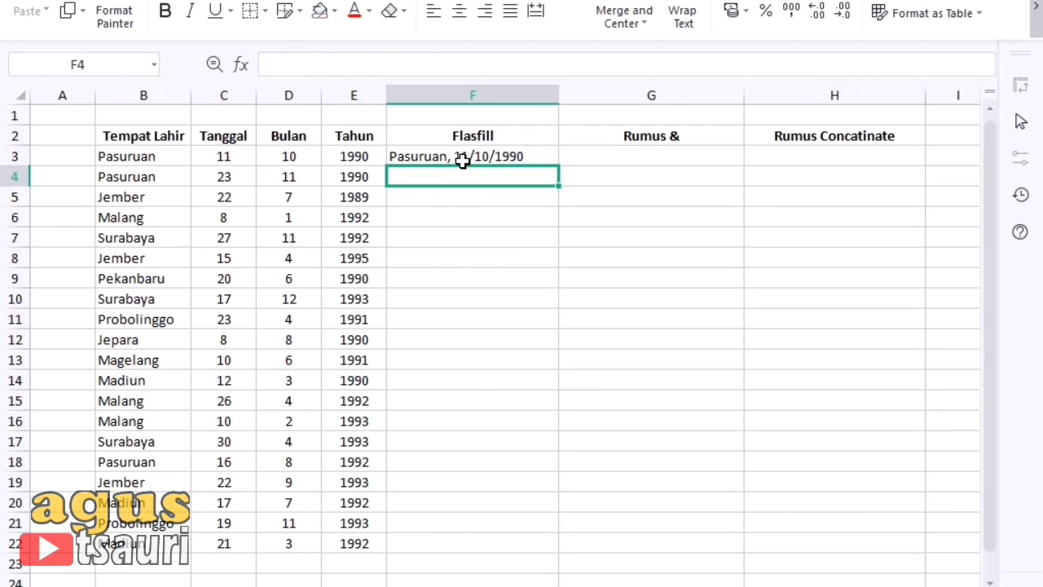
pyautogui.hotkey('ctrl', 'e')
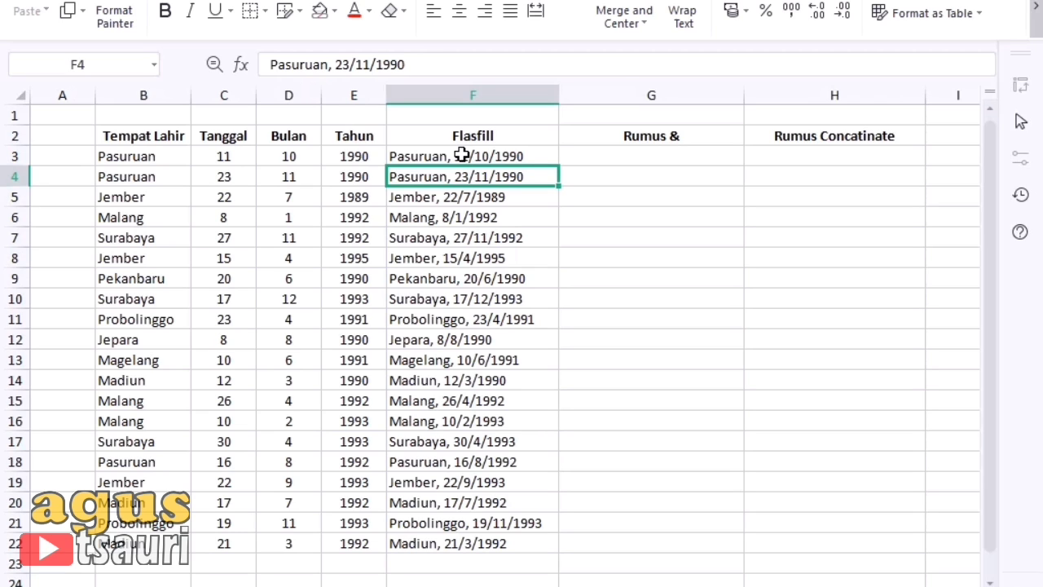
pyautogui.click(661, 157)
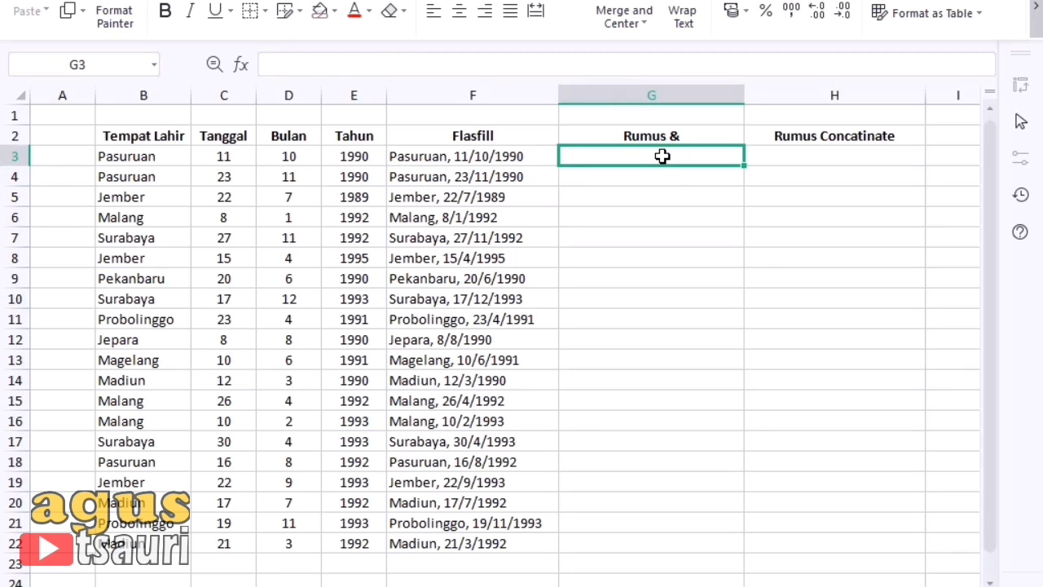
pyautogui.write('=')
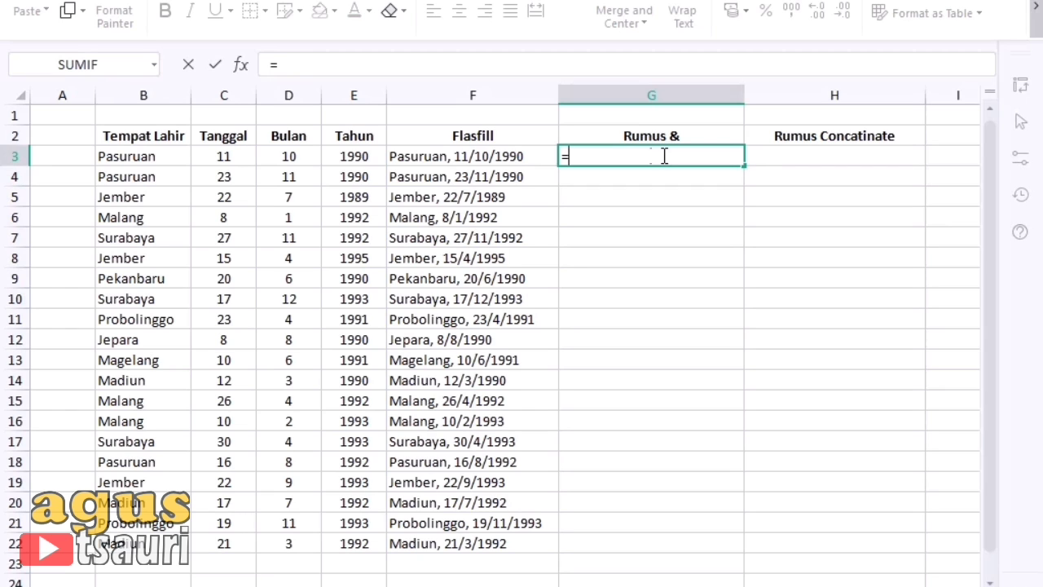
pyautogui.click(153, 160)
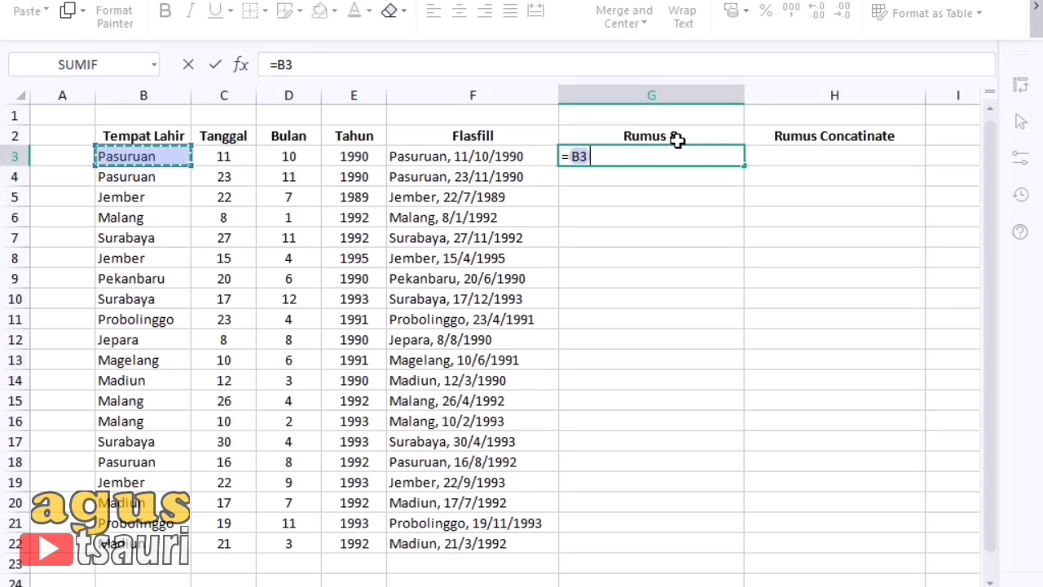
pyautogui.write('&')
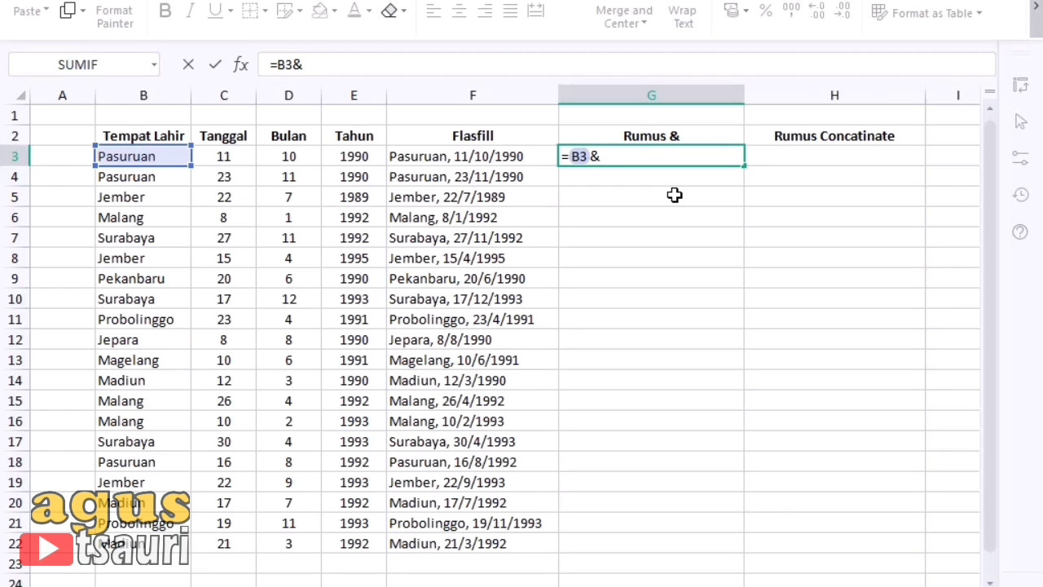
pyautogui.write('"')
pyautogui.write(',')
pyautogui.write(' "')
pyautogui.write('&')
pyautogui.click(224, 157)
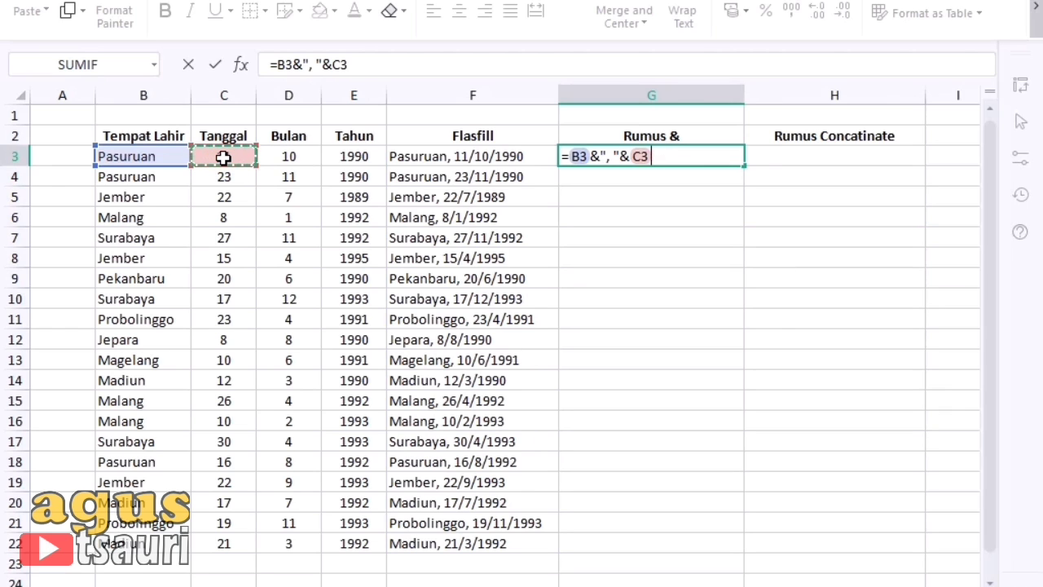
pyautogui.write('&')
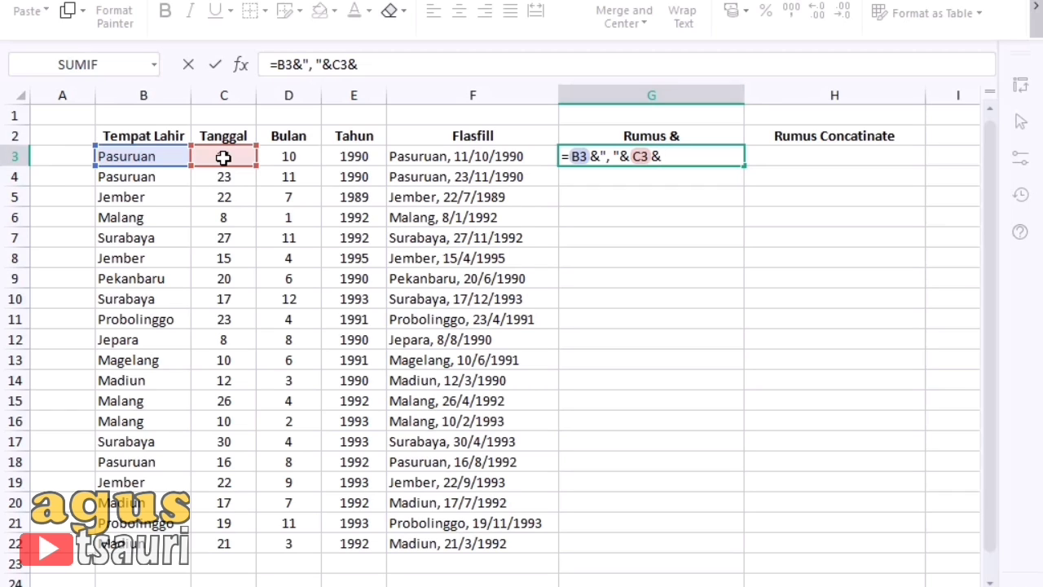
pyautogui.write('"-"')
pyautogui.write('&')
pyautogui.click(293, 158)
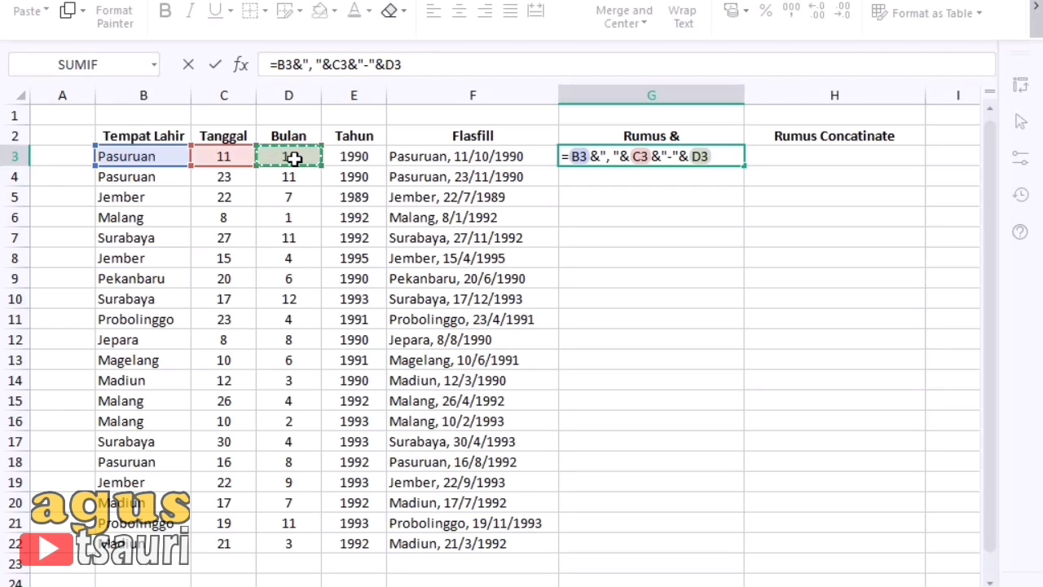
pyautogui.write('&"')
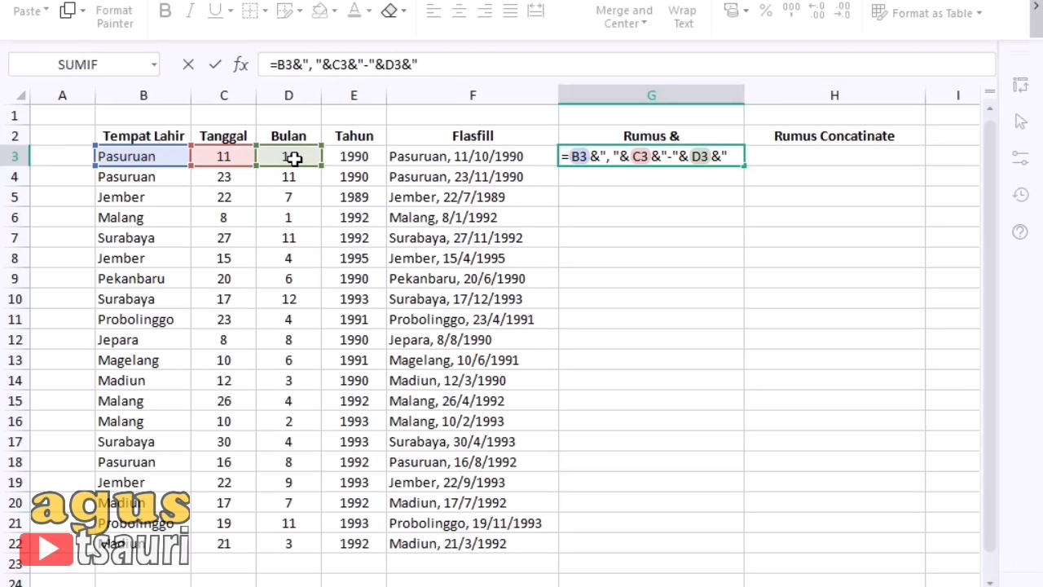
pyautogui.write('-"')
pyautogui.write('&')
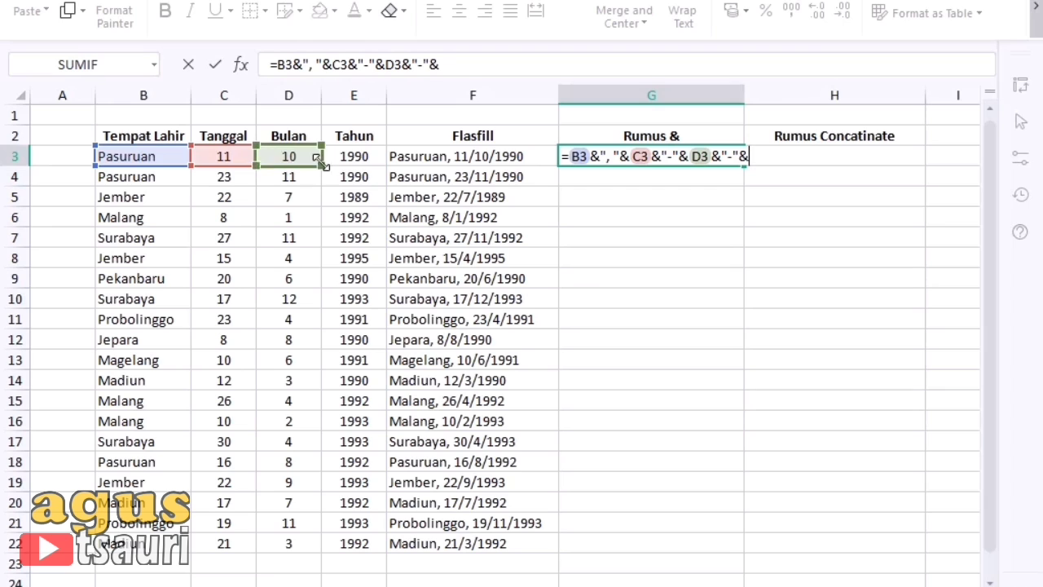
pyautogui.click(353, 161)
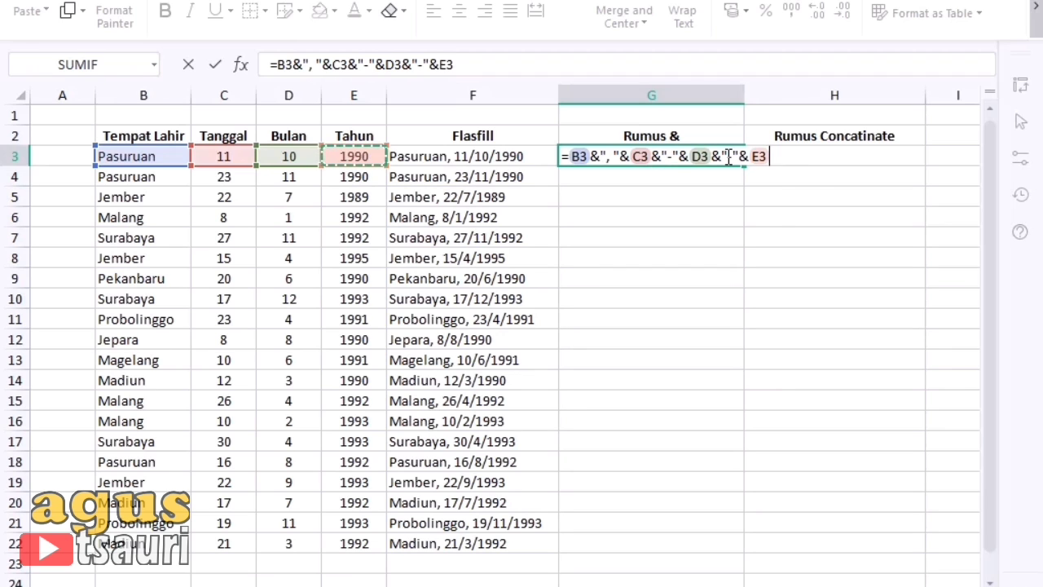
pyautogui.press('Return')
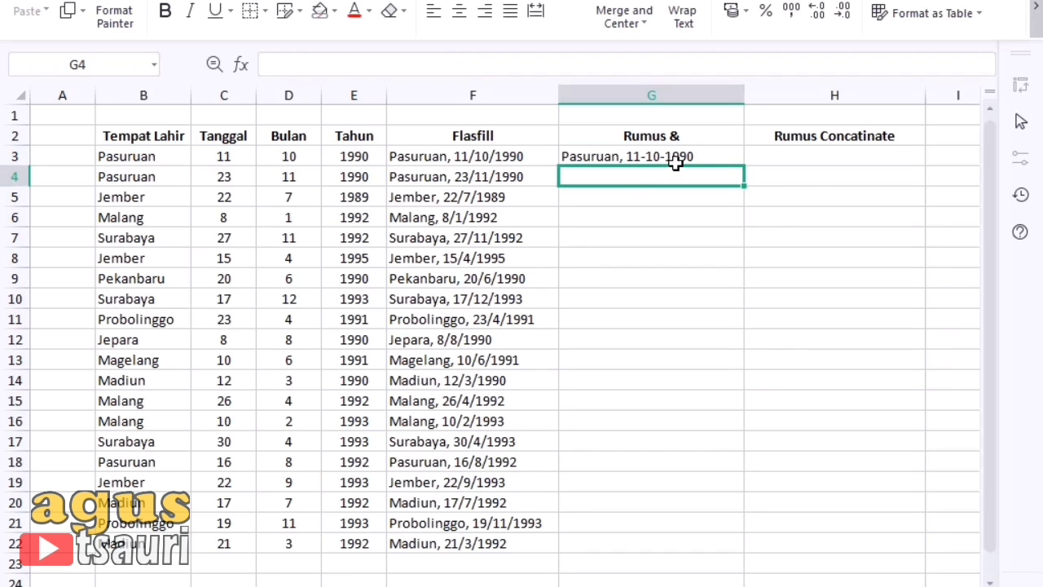
# Step: Copy the G3 & formula down through G22 with the fill handle
pyautogui.click(669, 162)
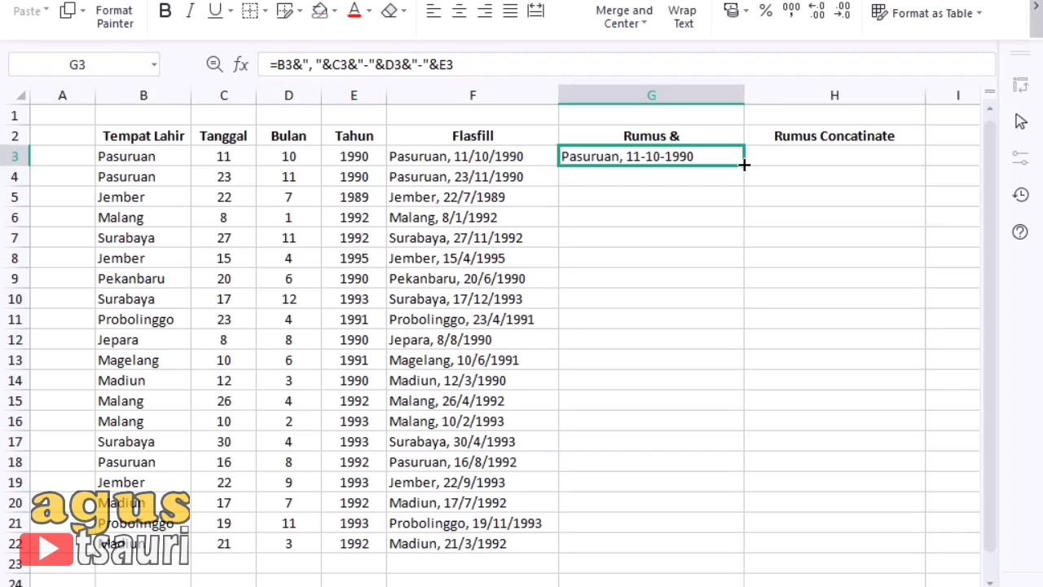
pyautogui.doubleClick(744, 165)
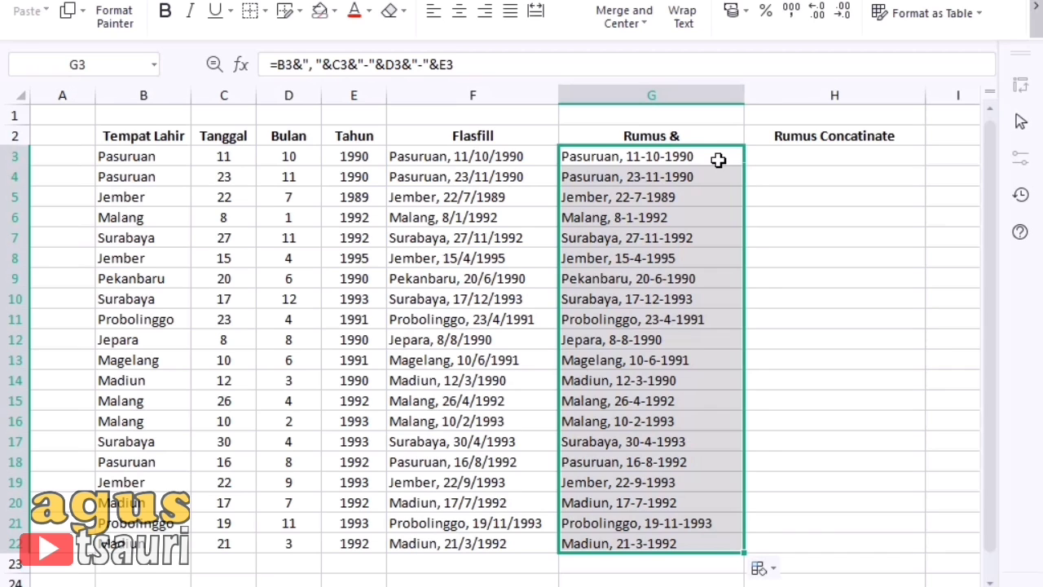
pyautogui.click(718, 160)
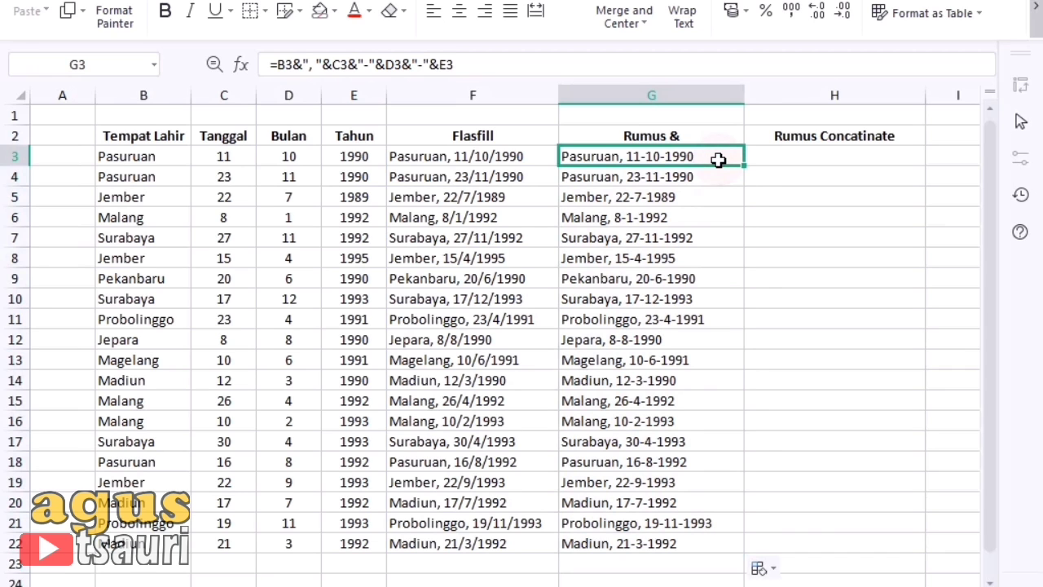
# Step: Change both hyphen separators in the G3 formula to slashes and refill it down to G22
pyautogui.doubleClick(662, 156)
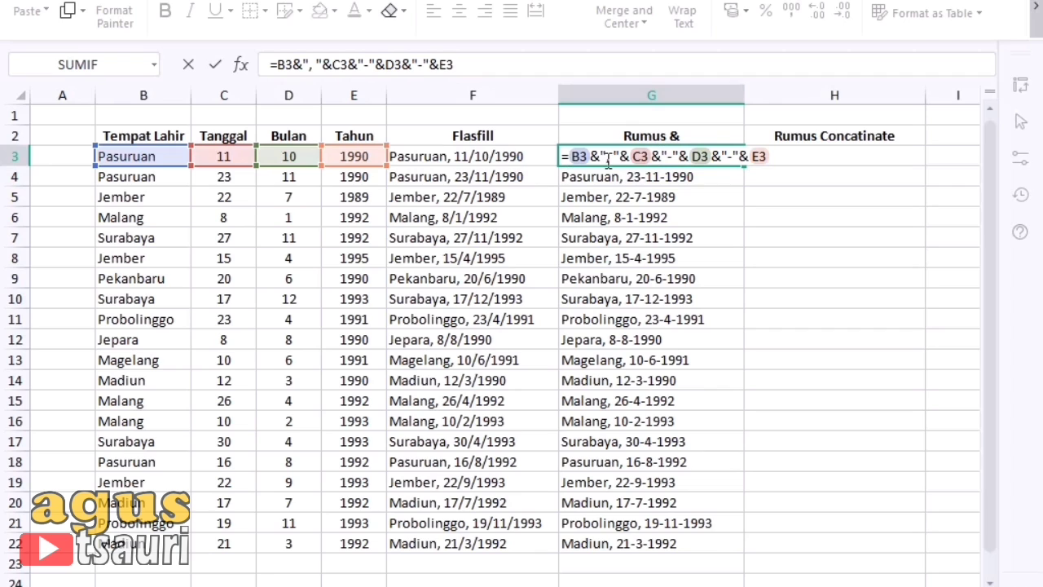
pyautogui.doubleClick(669, 157)
pyautogui.write('/')
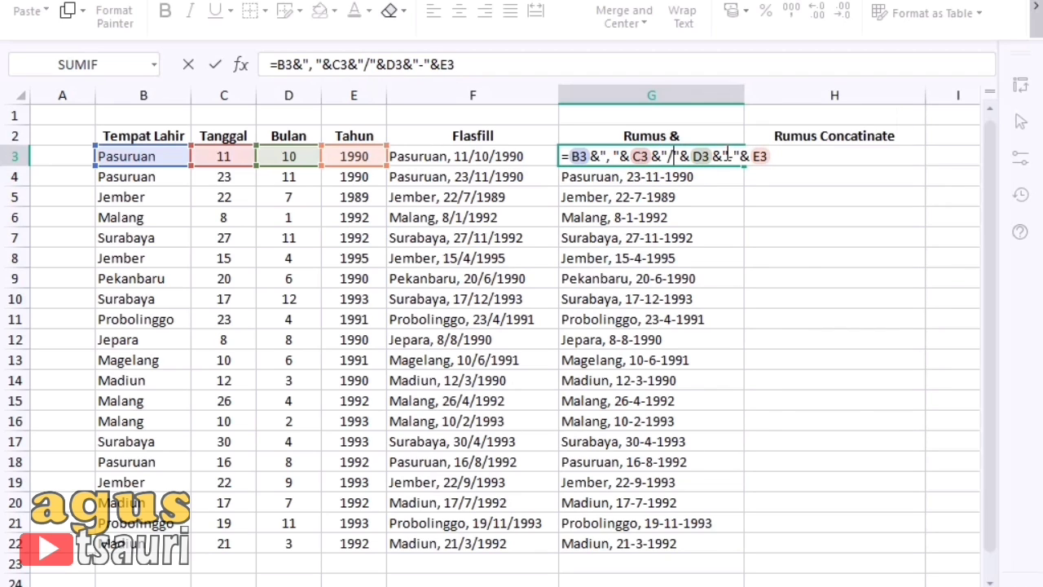
pyautogui.click(727, 159)
pyautogui.doubleClick(730, 159)
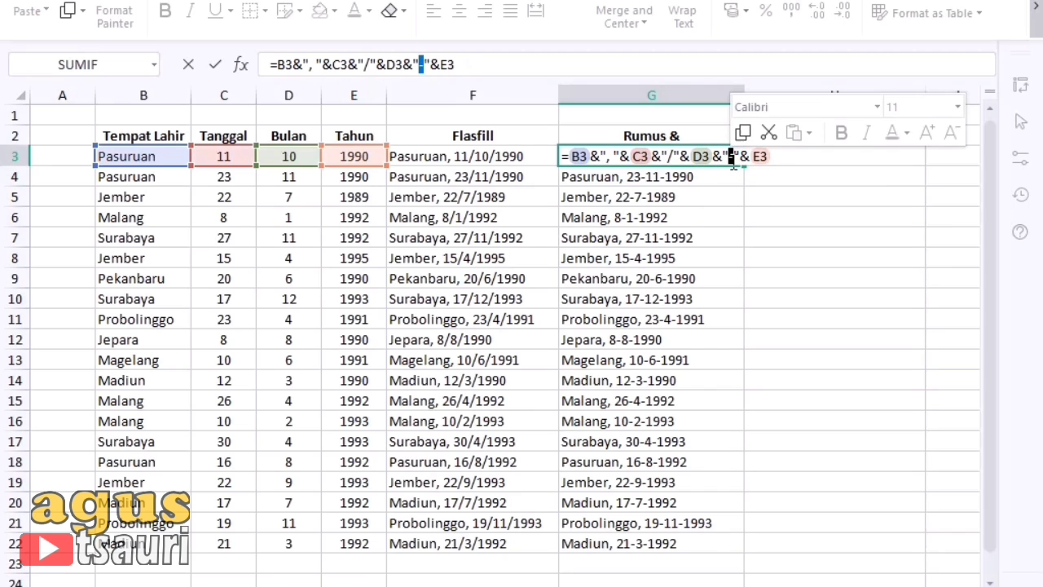
pyautogui.write('/')
pyautogui.press('Return')
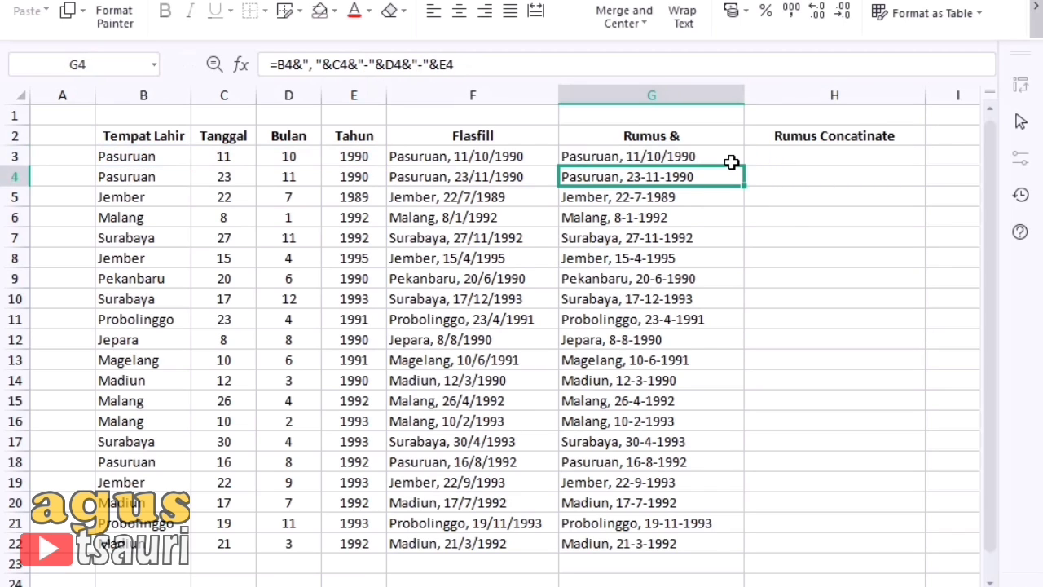
pyautogui.click(720, 160)
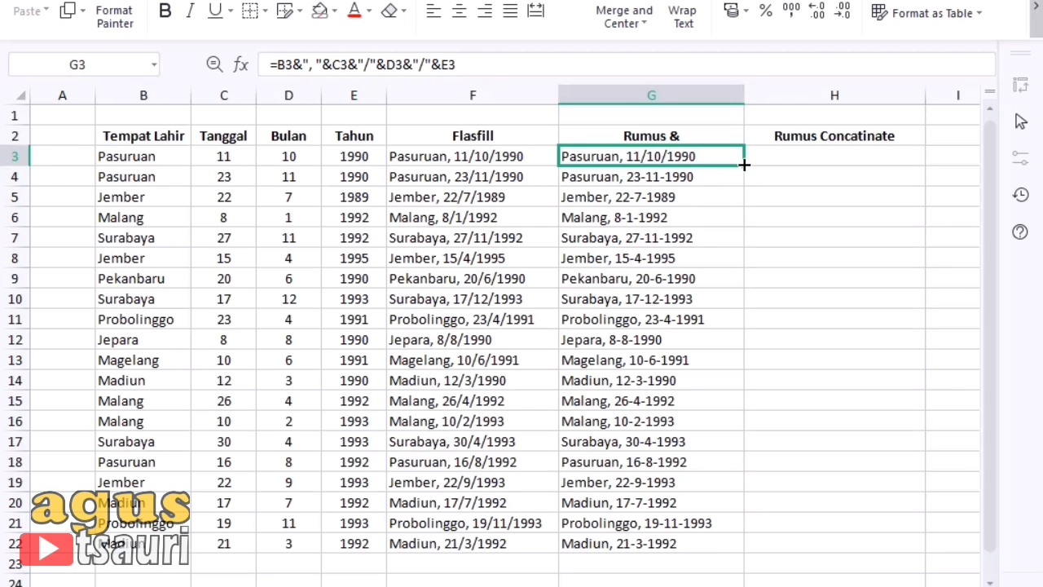
pyautogui.doubleClick(744, 165)
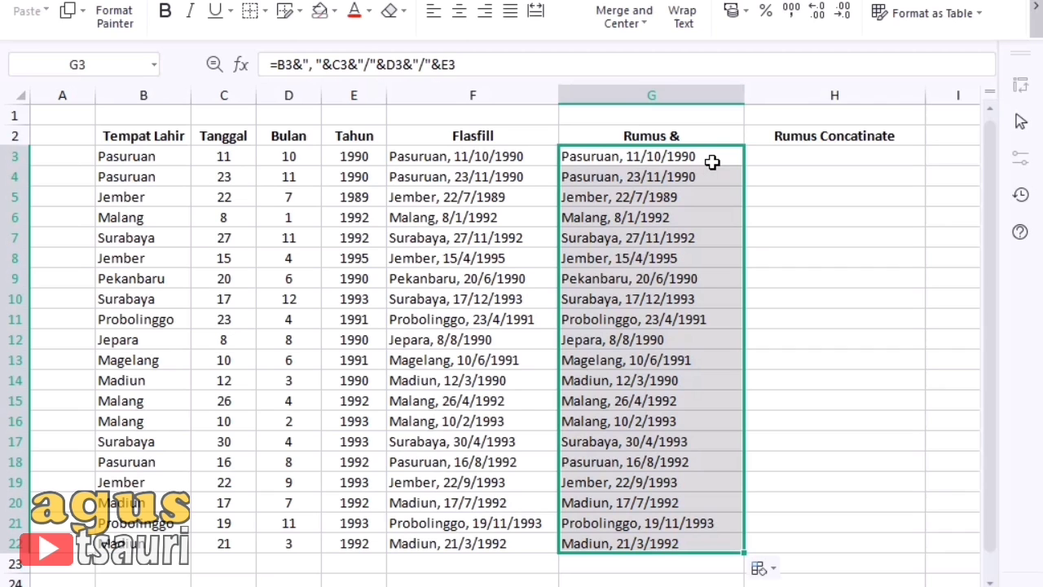
# Step: Start =CONCATENATE(B3,", ", in H3 with the birthplace followed by a comma-space separator
pyautogui.click(777, 149)
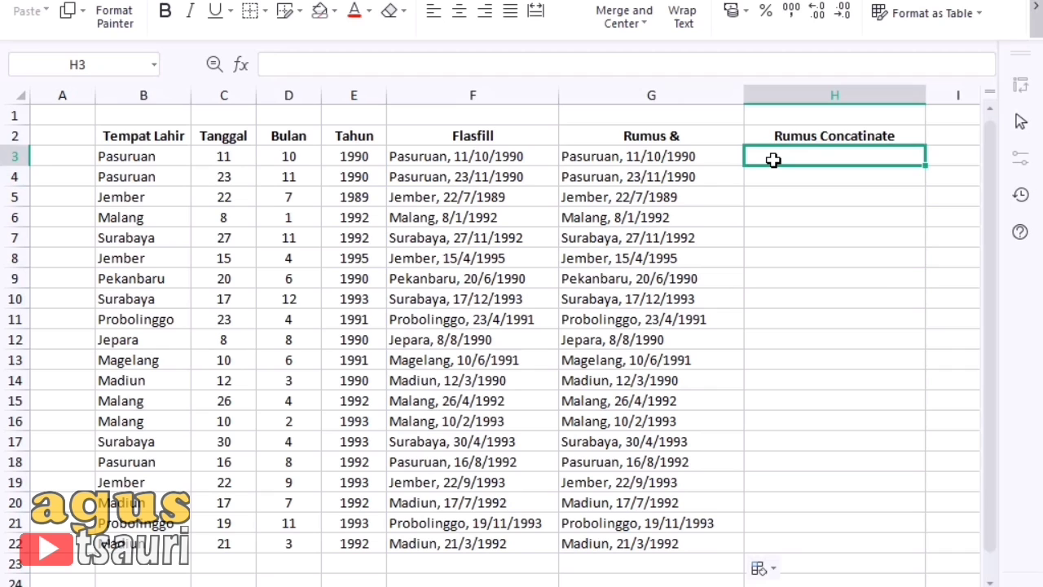
pyautogui.write('=')
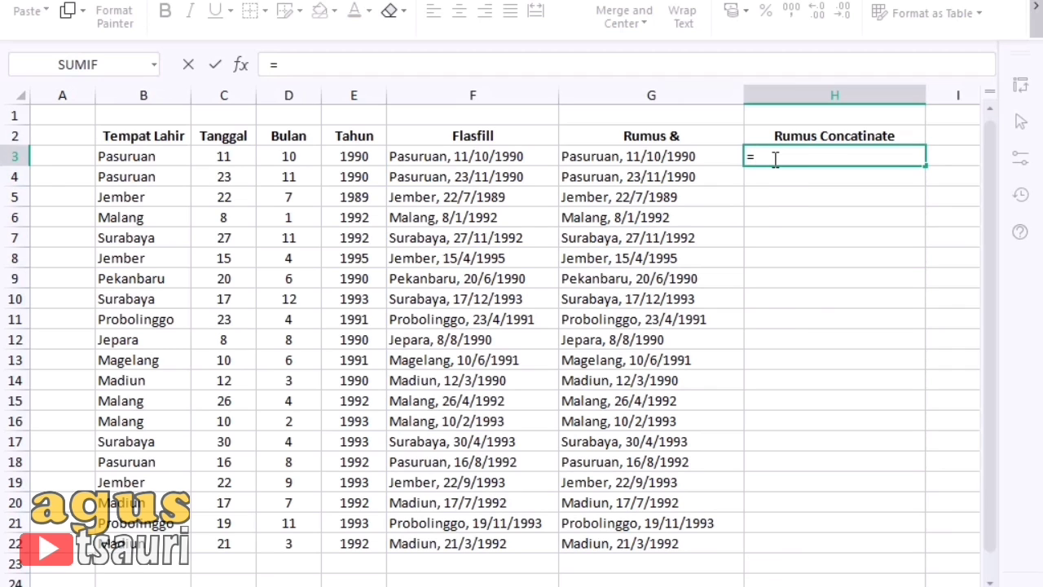
pyautogui.write('con')
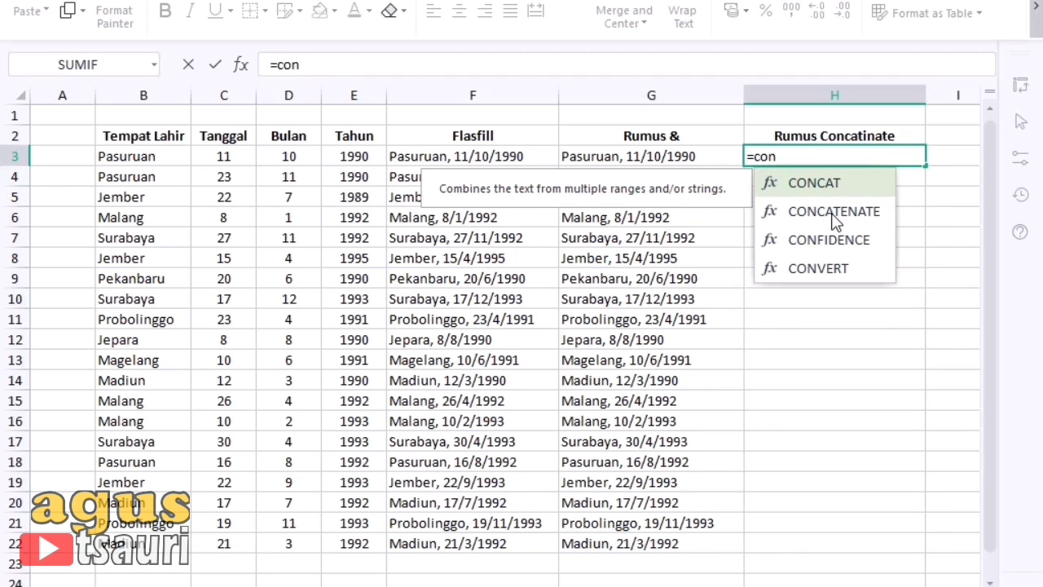
pyautogui.click(834, 213)
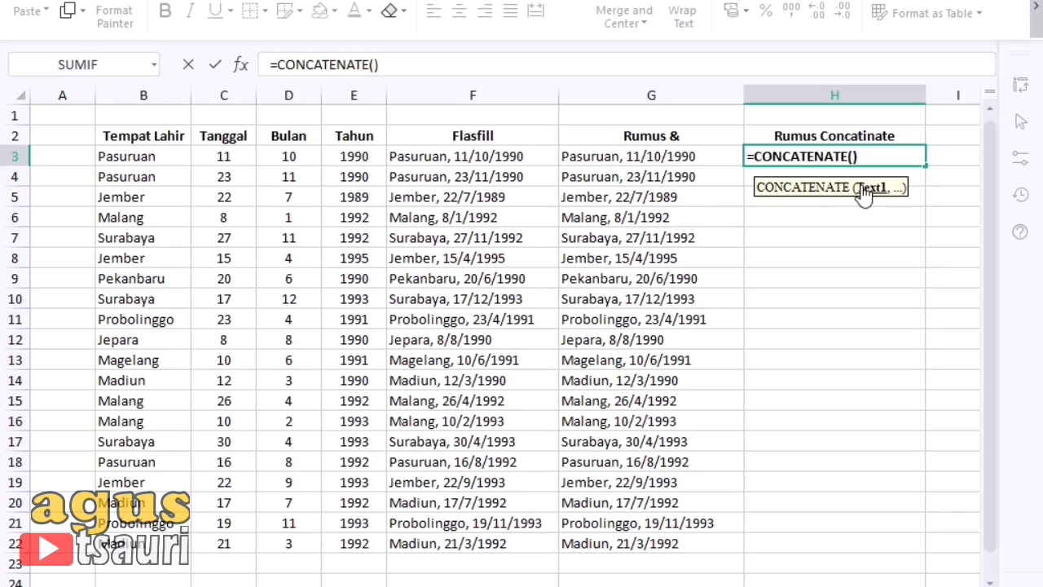
pyautogui.click(154, 152)
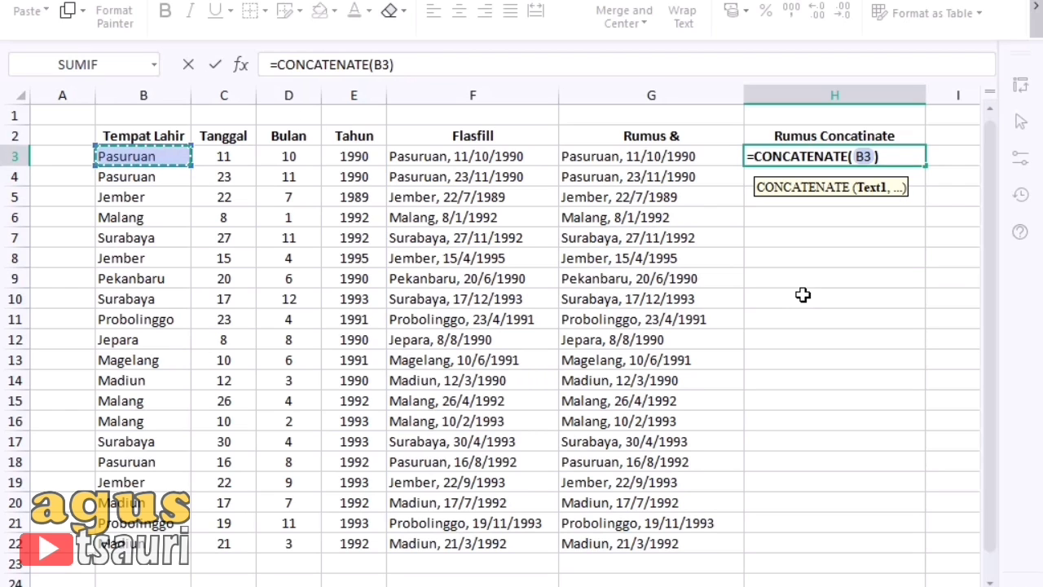
pyautogui.write(',')
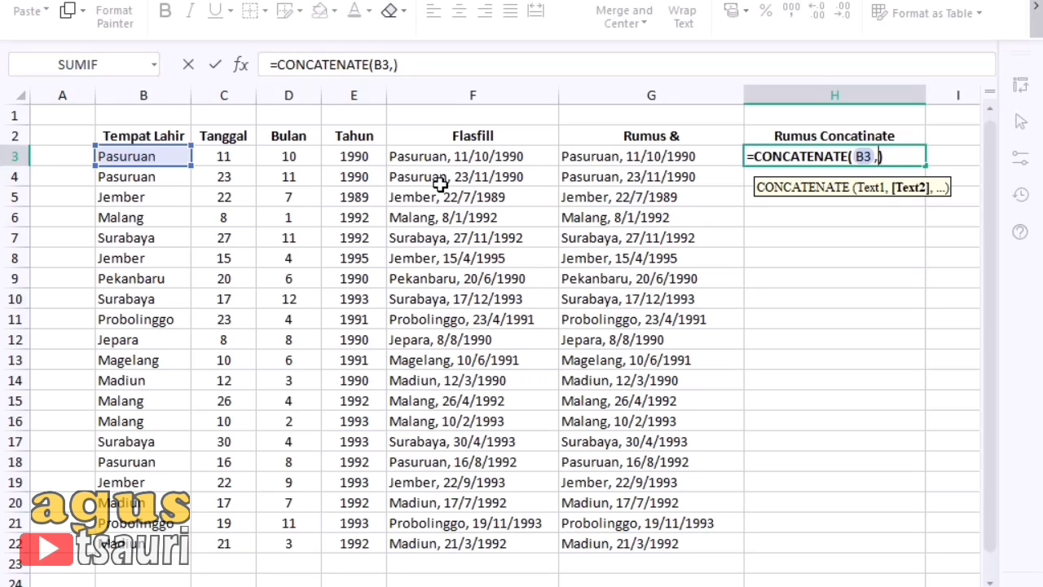
pyautogui.write('", ')
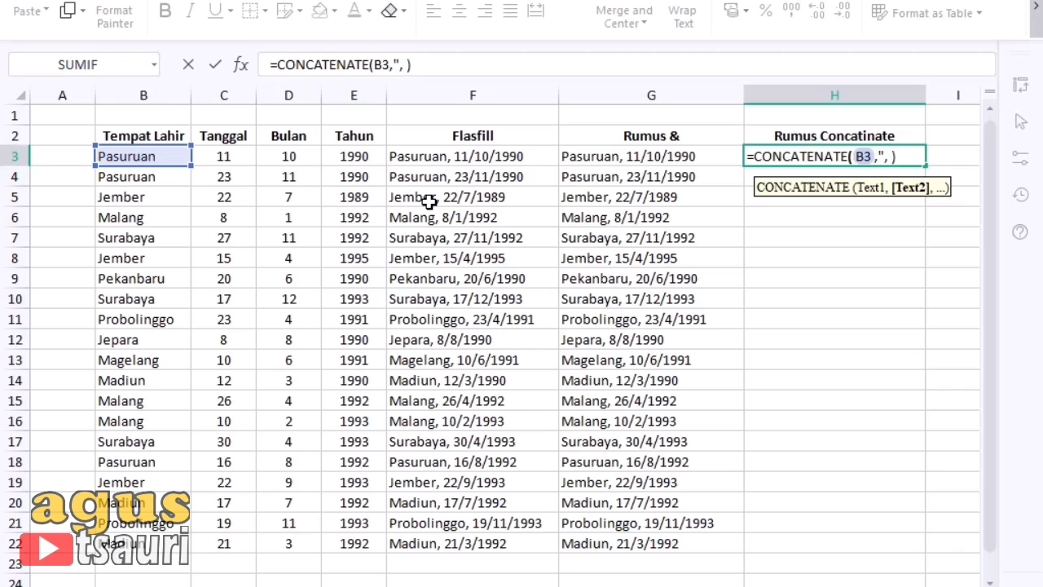
pyautogui.write('"')
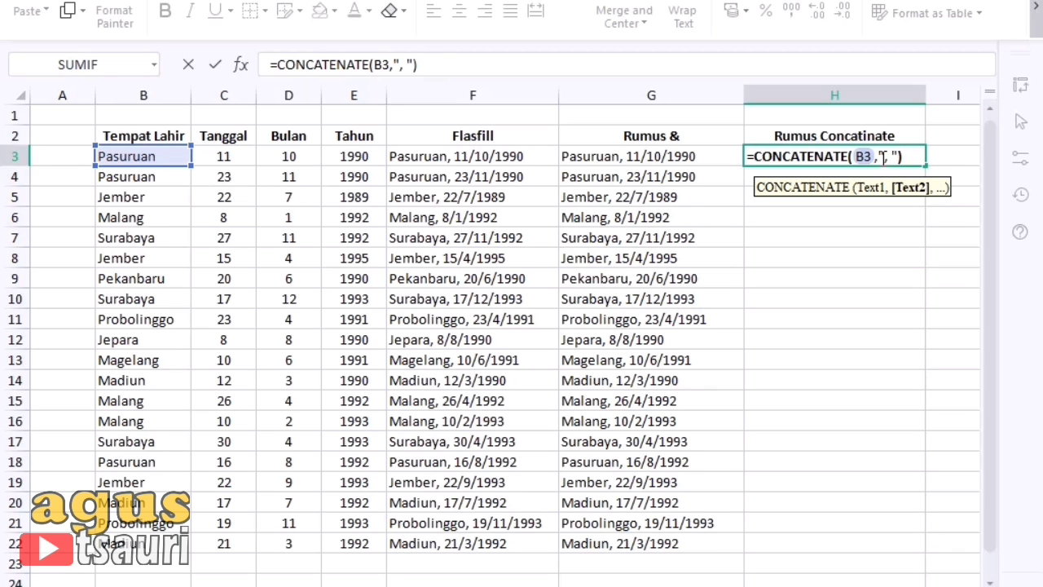
pyautogui.write(',')
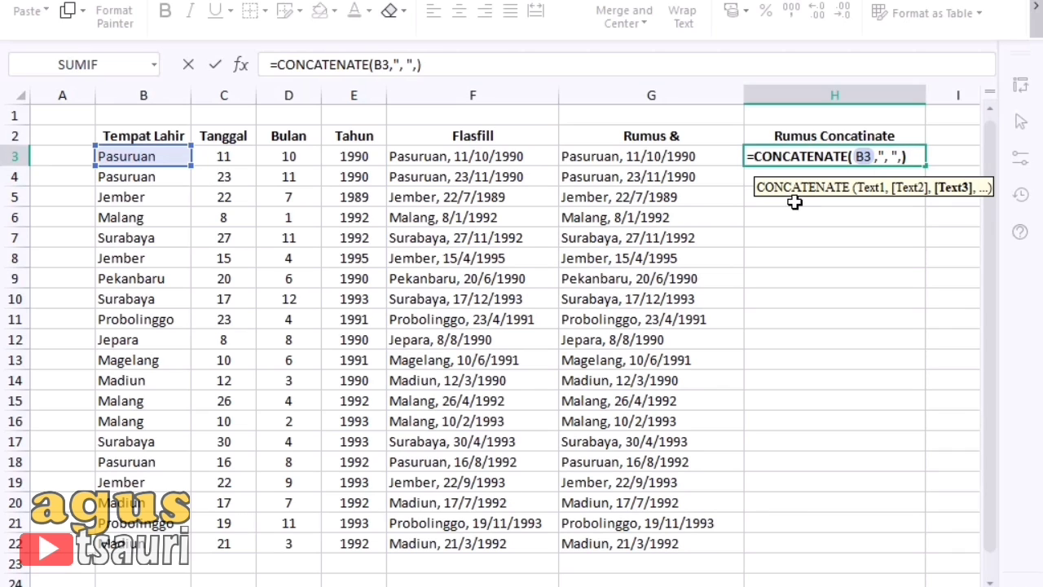
pyautogui.press('BackSpace')
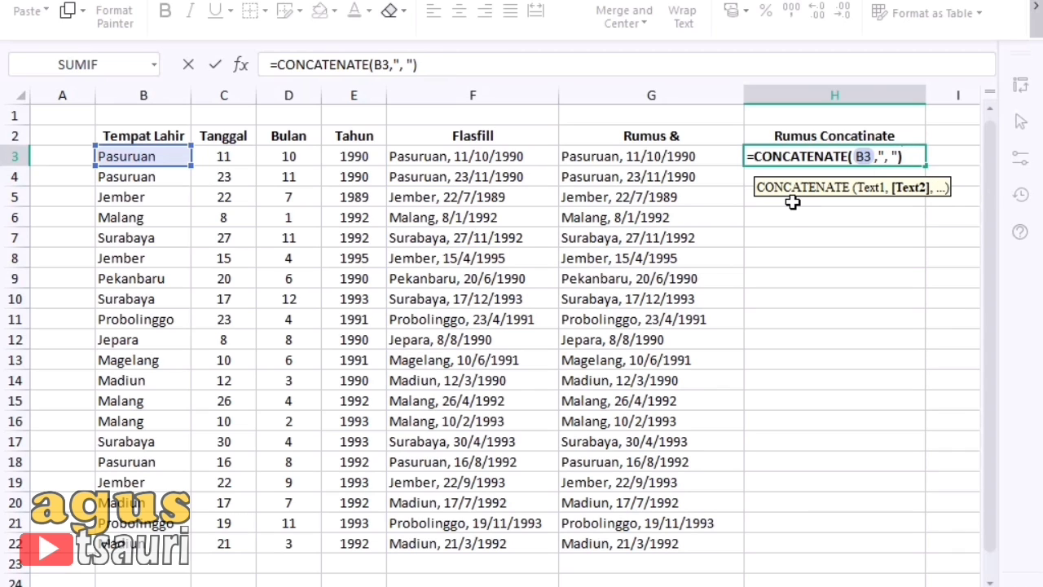
pyautogui.write(',')
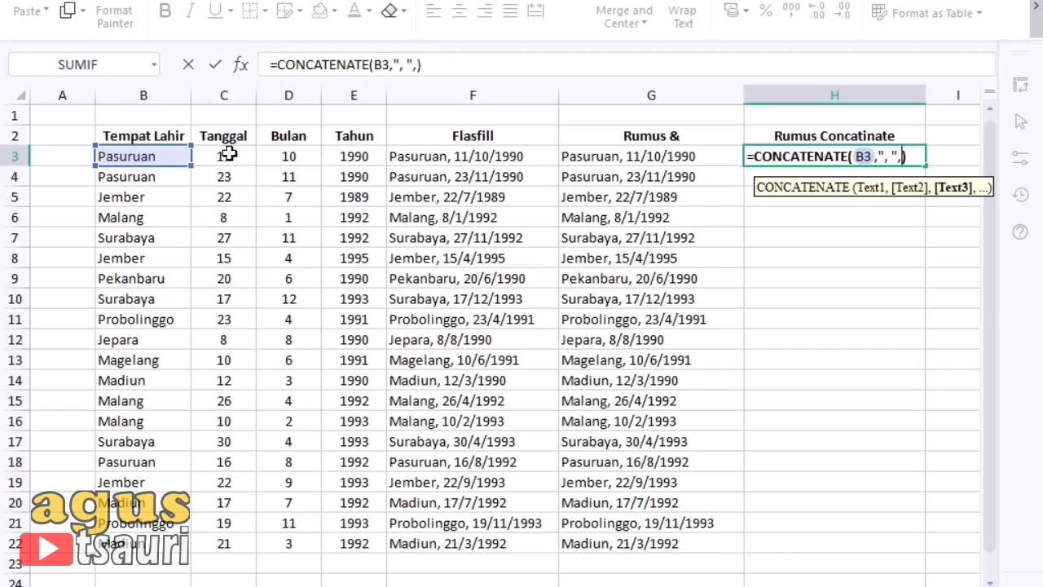
# Step: Complete H3 as =CONCATENATE(B3,", ",C3,"/",D3,"/",E3), showing 'Pasuruan, 11/10/1990'
pyautogui.click(228, 153)
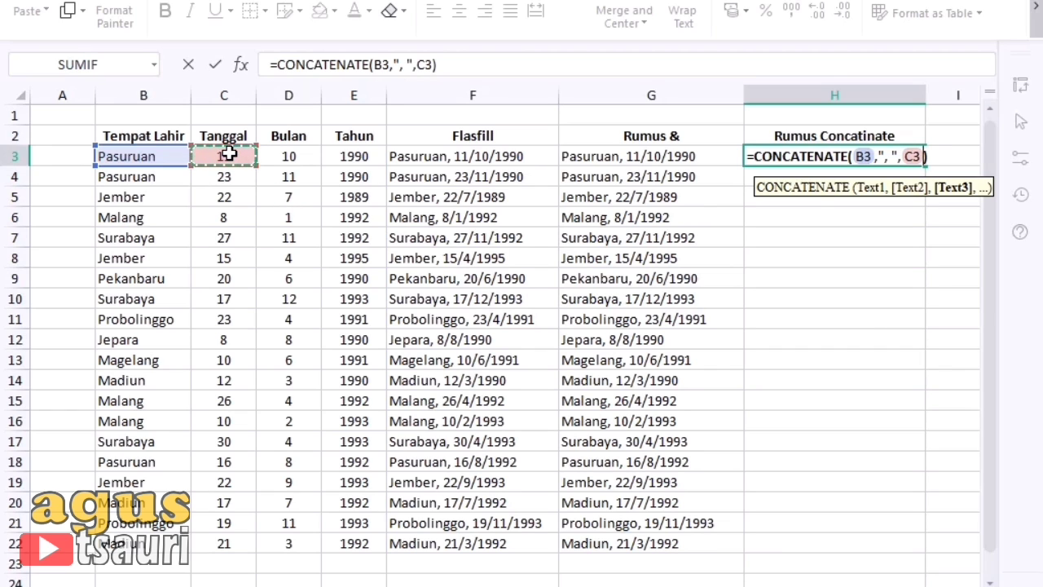
pyautogui.write('"-"')
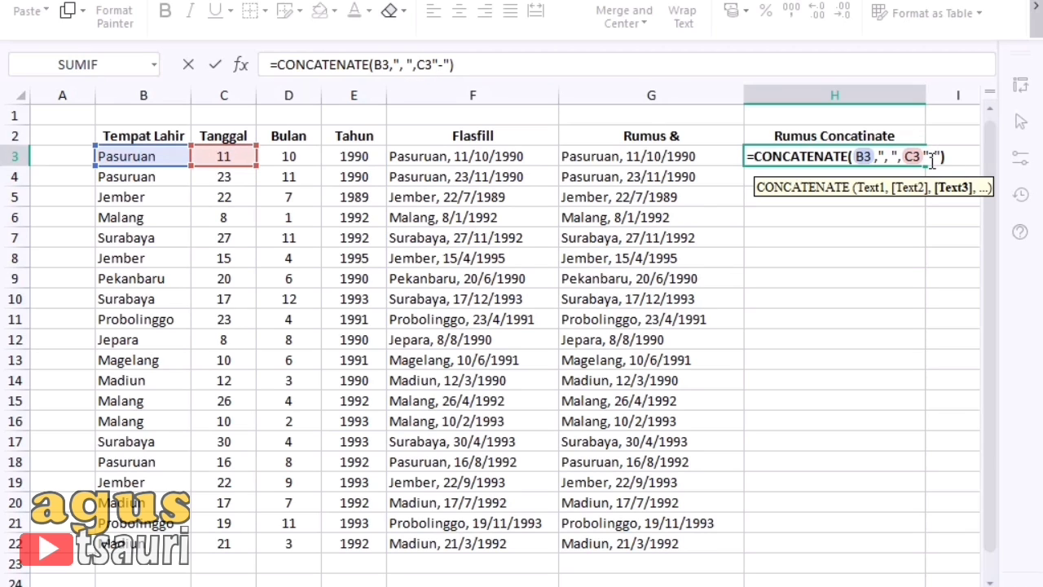
pyautogui.press('BackSpace')
pyautogui.press('BackSpace')
pyautogui.write('/",')
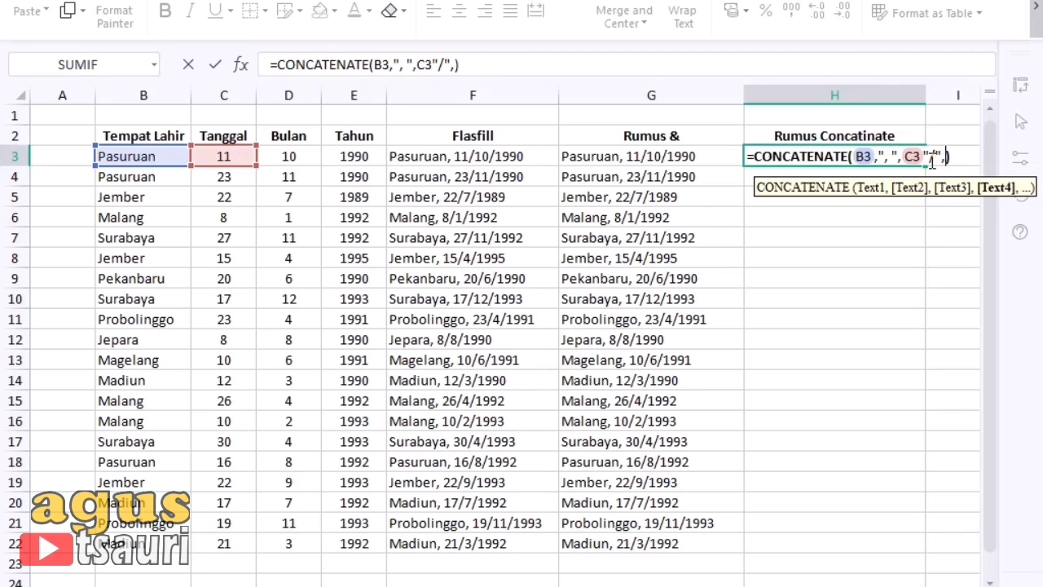
pyautogui.click(292, 159)
pyautogui.write('"')
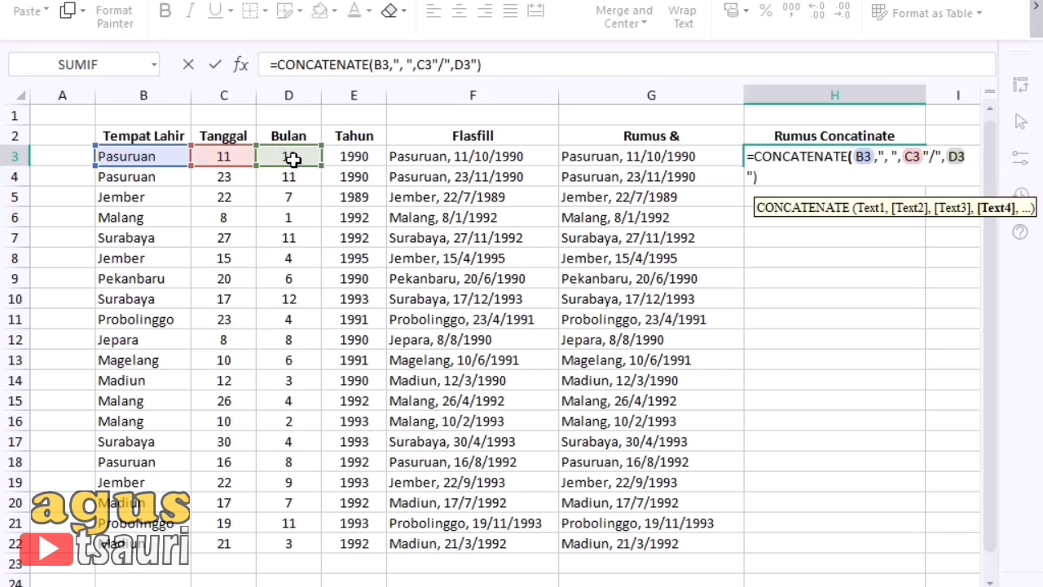
pyautogui.write('/"')
pyautogui.write(',')
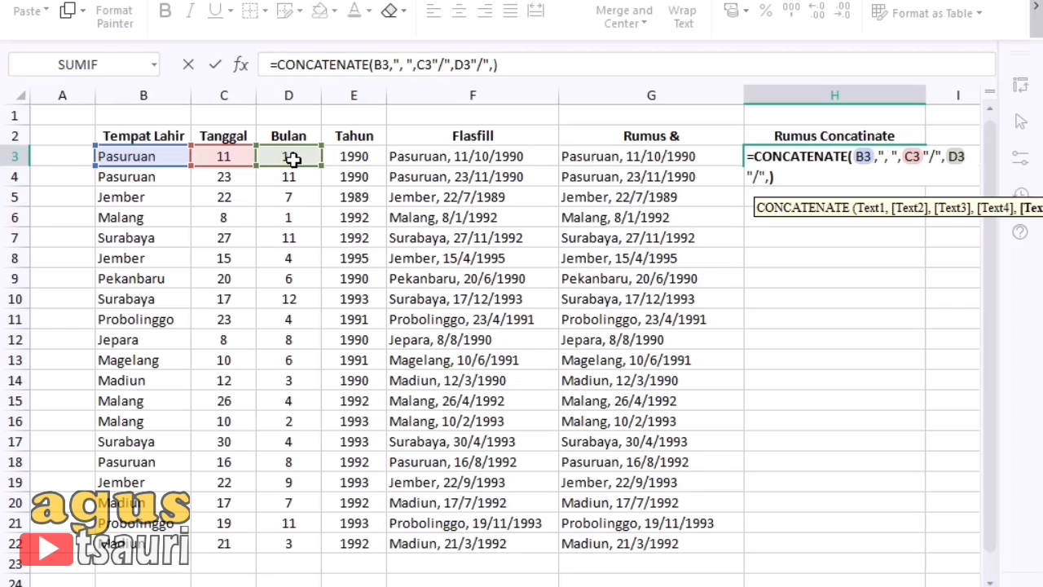
pyautogui.click(352, 156)
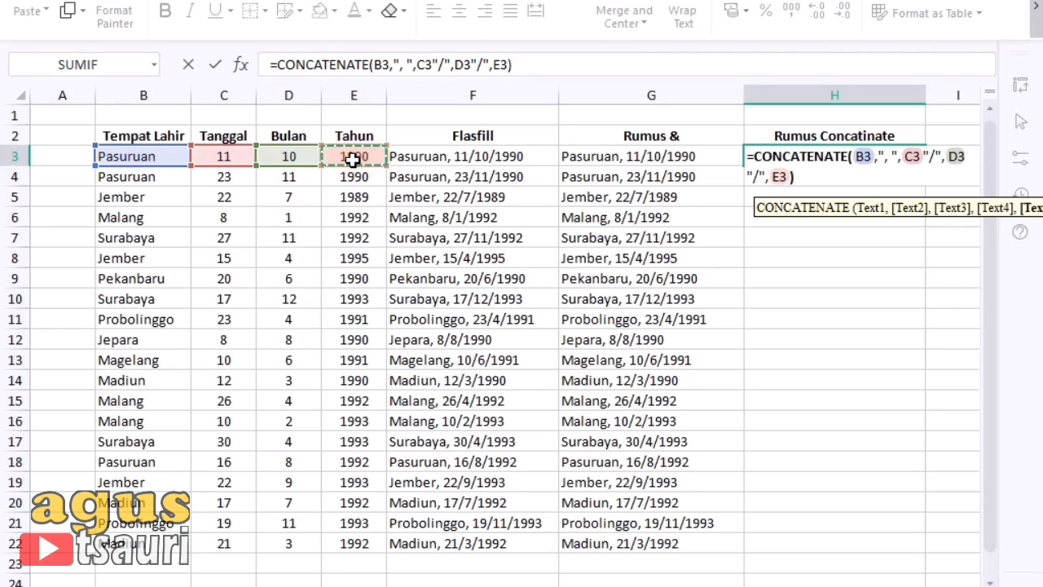
pyautogui.click(972, 156)
pyautogui.write(',')
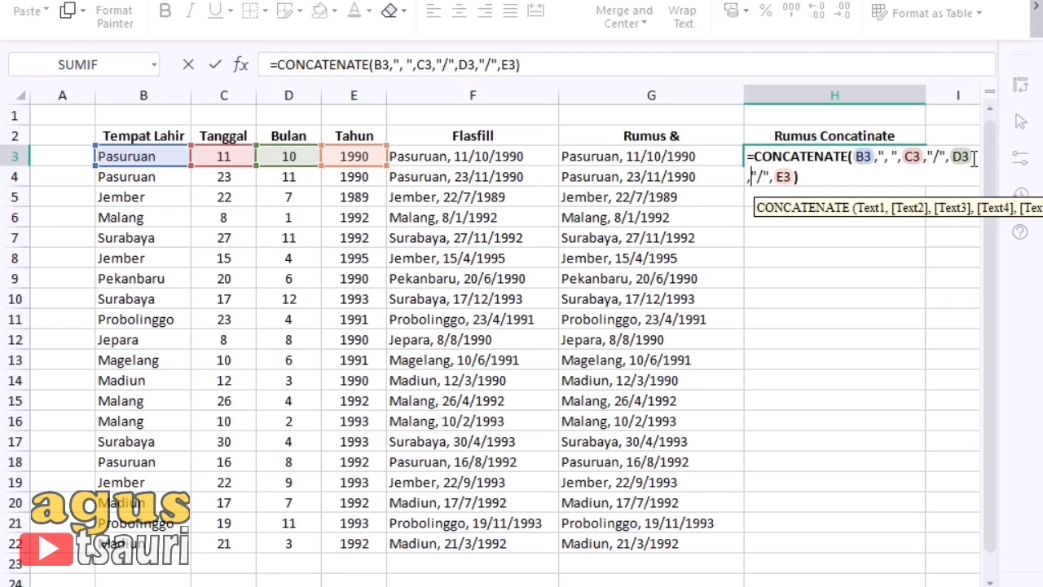
pyautogui.press('Return')
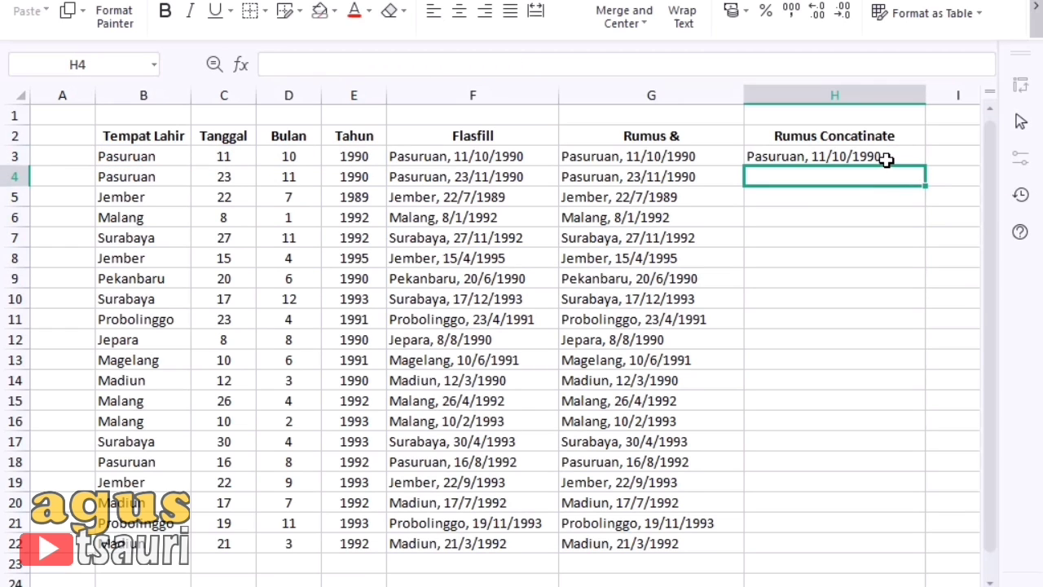
# Step: Copy the H3 CONCATENATE formula down to H22 and deselect to review the results
pyautogui.click(885, 160)
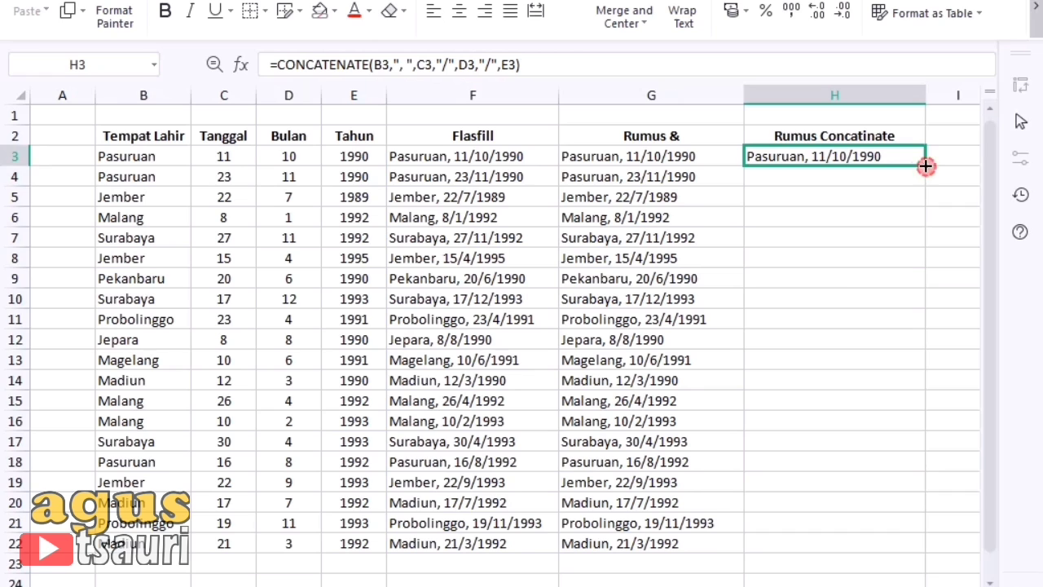
pyautogui.doubleClick(925, 166)
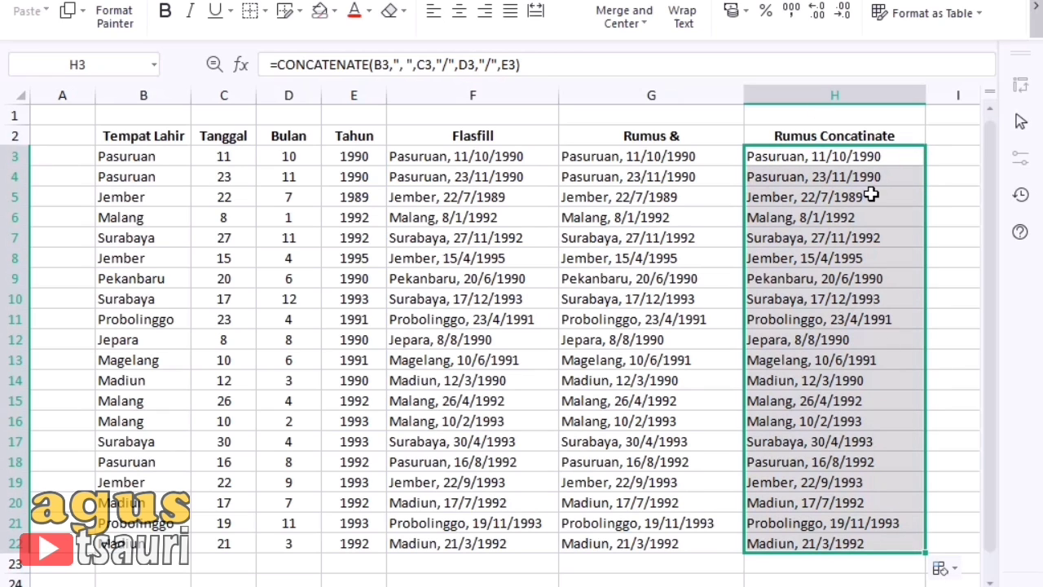
pyautogui.click(963, 247)
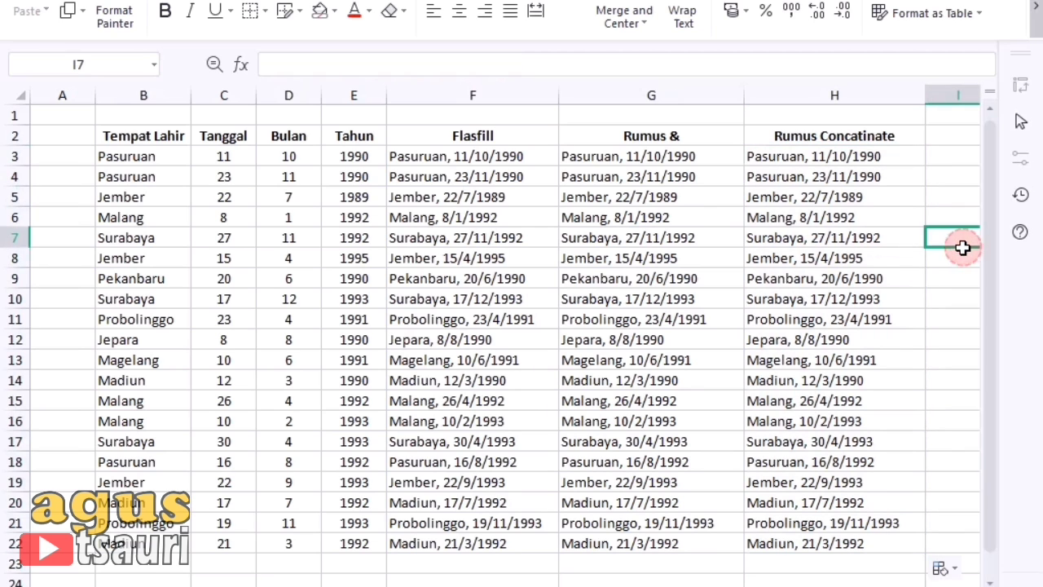